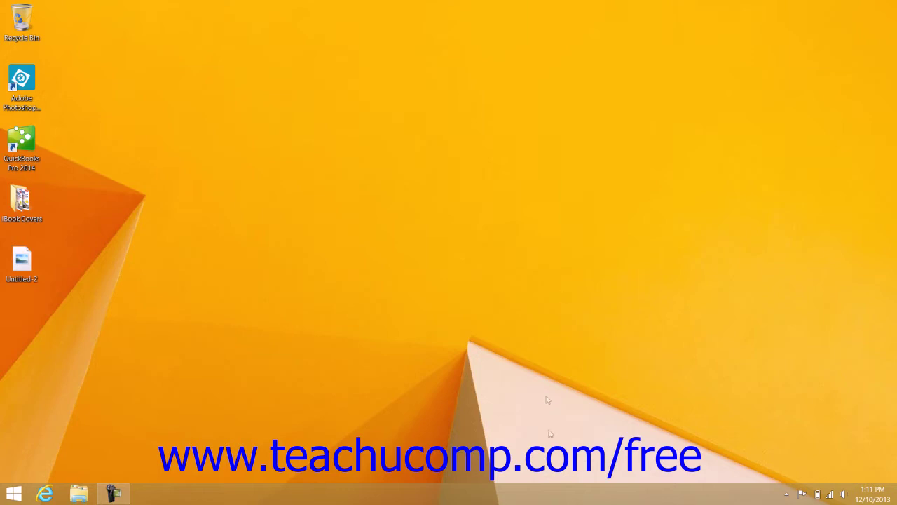
- Check the taskbar's shortcut menu, then drag the taskbar to the right edge and on to the top
{"action": "left_click", "coordinate": [442, 496]}
{"action": "right_click", "coordinate": [383, 495]}
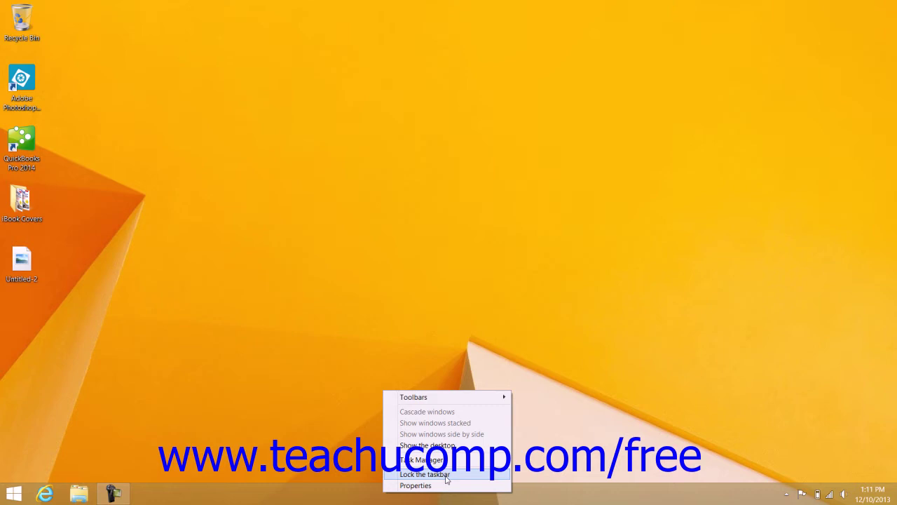
{"action": "left_click", "coordinate": [341, 497]}
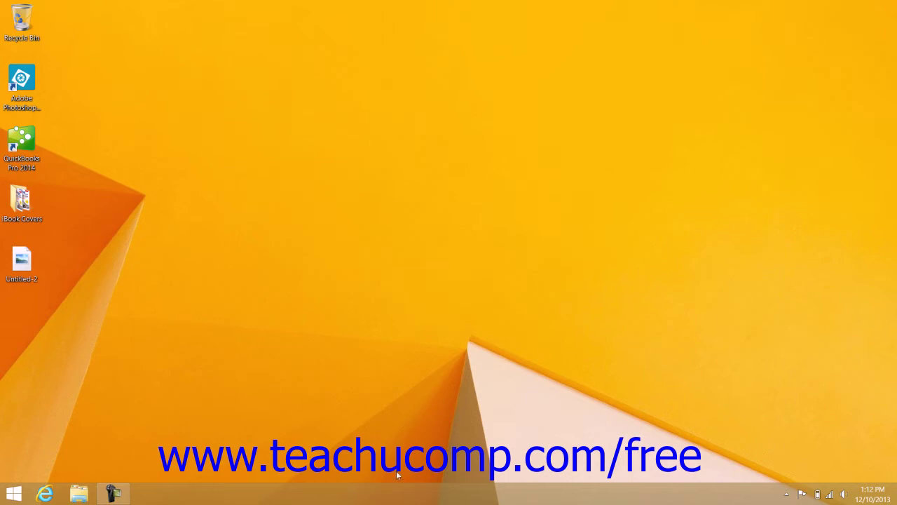
{"action": "left_click_drag", "start_coordinate": [557, 337], "coordinate": [727, 243]}
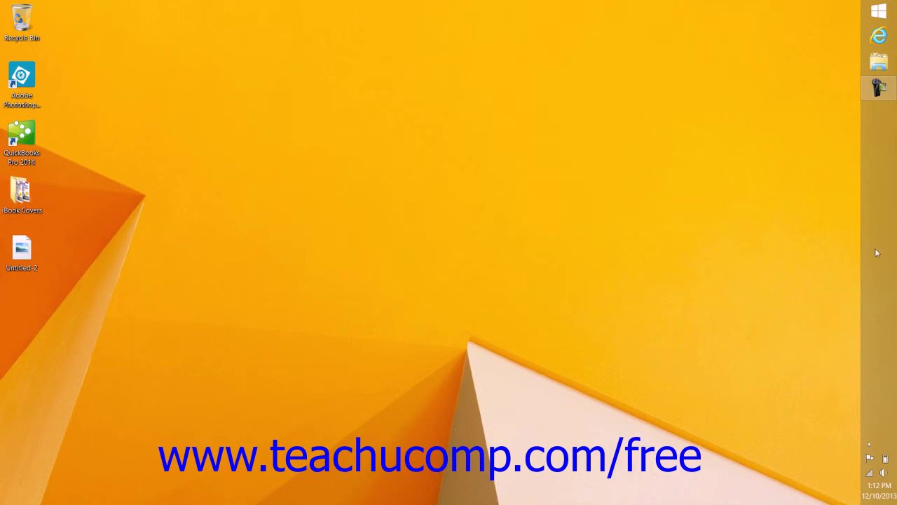
{"action": "left_click_drag", "start_coordinate": [871, 253], "coordinate": [464, 85]}
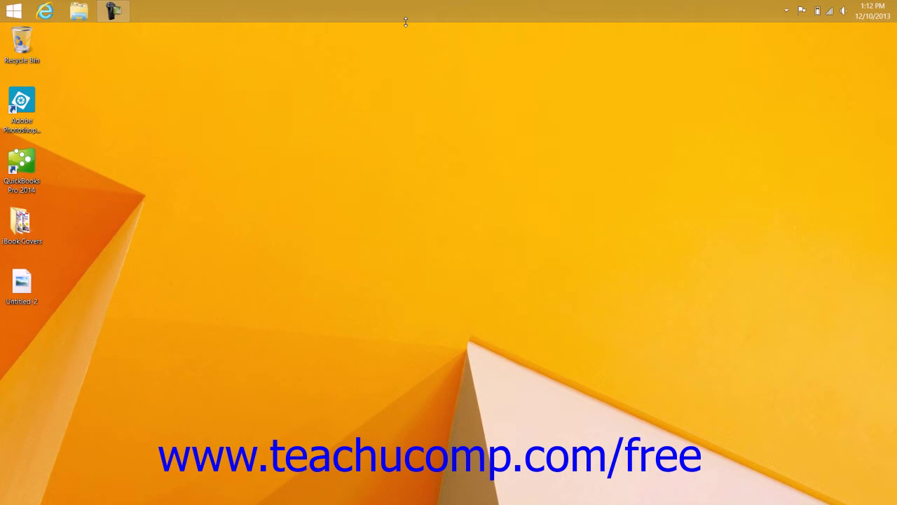
{"action": "left_click", "coordinate": [405, 22]}
- Stretch the top taskbar to two rows, shrink it back to one, and drag it to the bottom
{"action": "left_click_drag", "start_coordinate": [408, 36], "coordinate": [403, 76]}
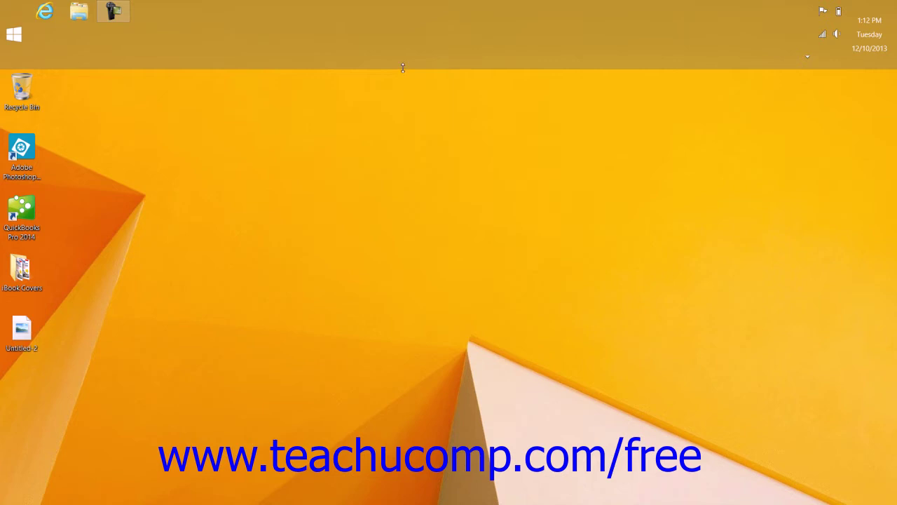
{"action": "left_click_drag", "start_coordinate": [403, 68], "coordinate": [409, 3]}
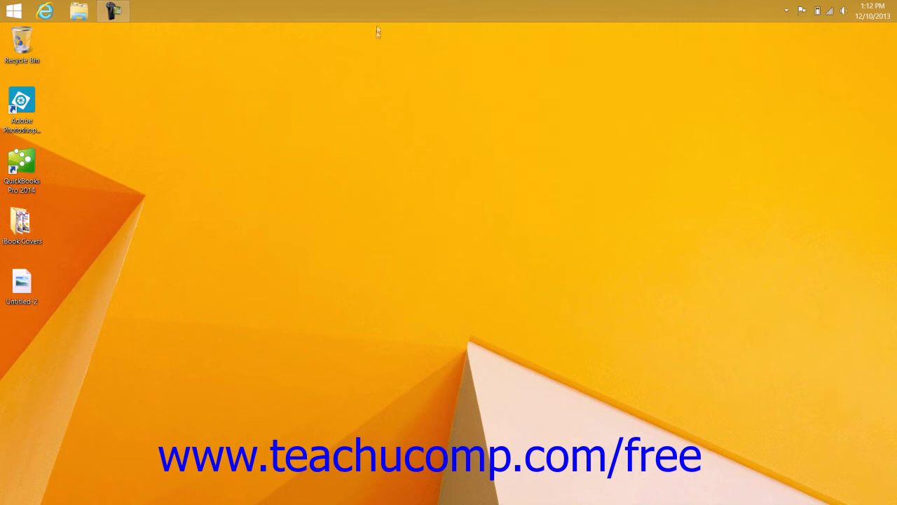
{"action": "left_click_drag", "start_coordinate": [381, 10], "coordinate": [349, 498]}
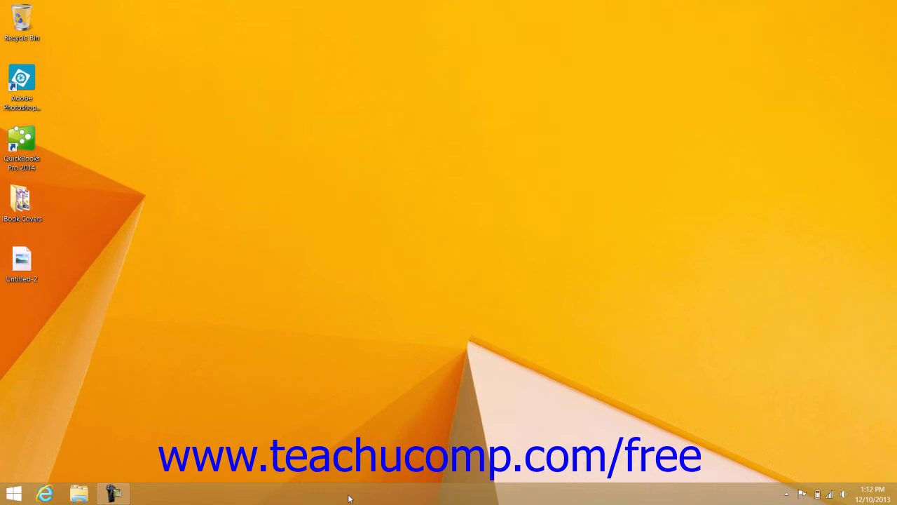
{"action": "right_click", "coordinate": [350, 497]}
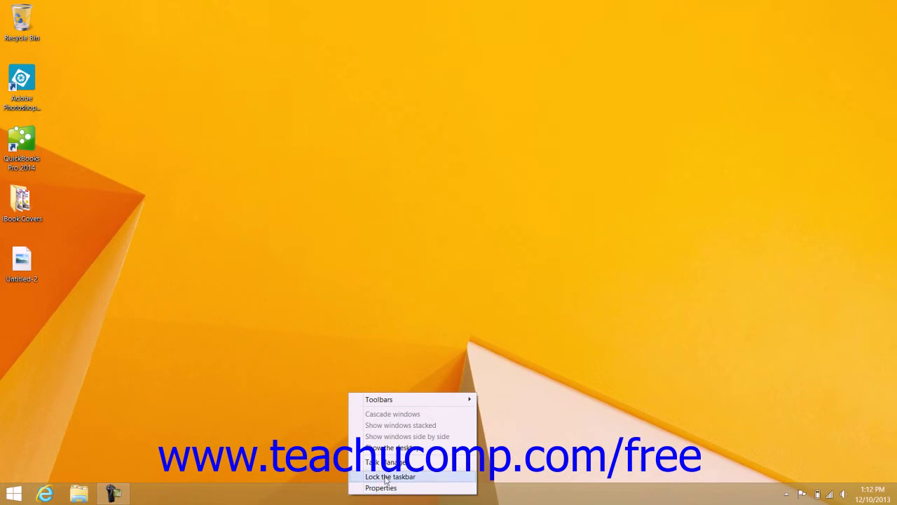
- Choose Lock the taskbar from the taskbar's shortcut menu
{"action": "left_click", "coordinate": [385, 477]}
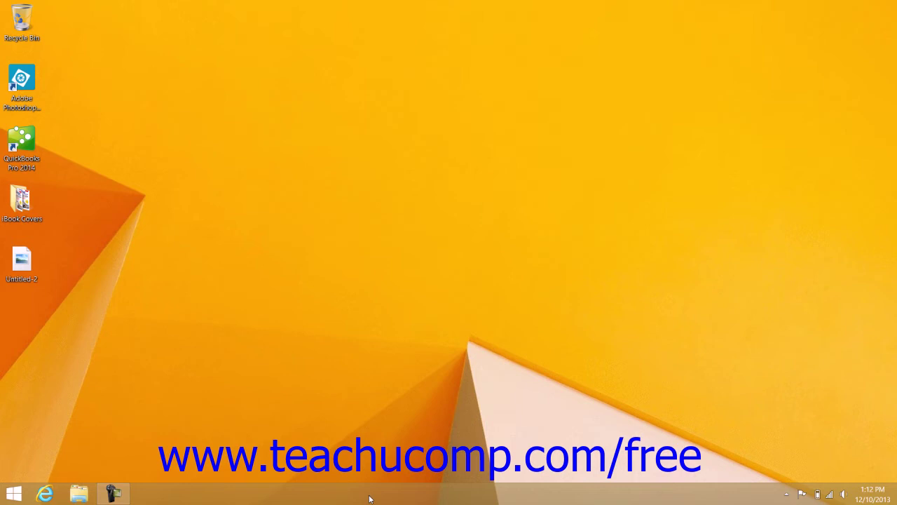
- In Taskbar Properties, check Use small taskbar buttons and Auto-hide the taskbar, then confirm
{"action": "right_click", "coordinate": [370, 497]}
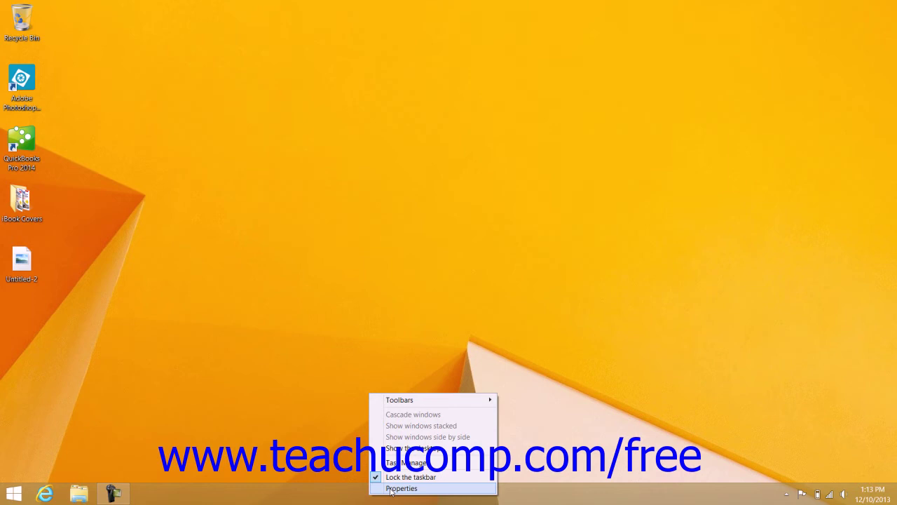
{"action": "left_click", "coordinate": [401, 489]}
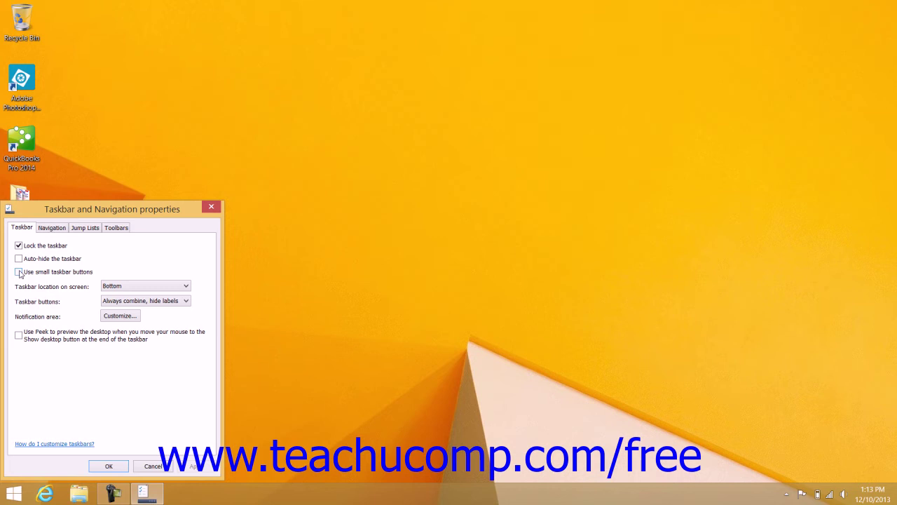
{"action": "left_click", "coordinate": [19, 272]}
{"action": "left_click", "coordinate": [19, 259]}
{"action": "left_click", "coordinate": [110, 466]}
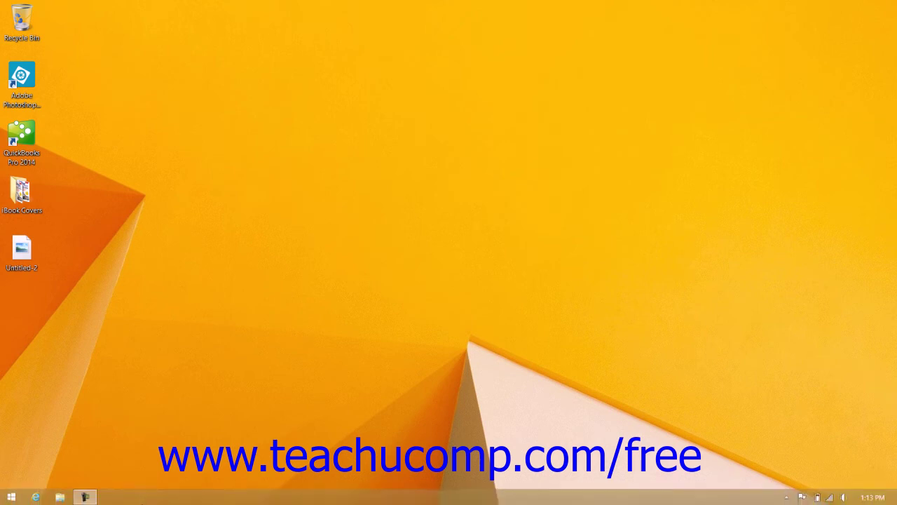
- Bring up the shortcut menu of the now auto-hiding, small-button taskbar
{"action": "right_click", "coordinate": [186, 494]}
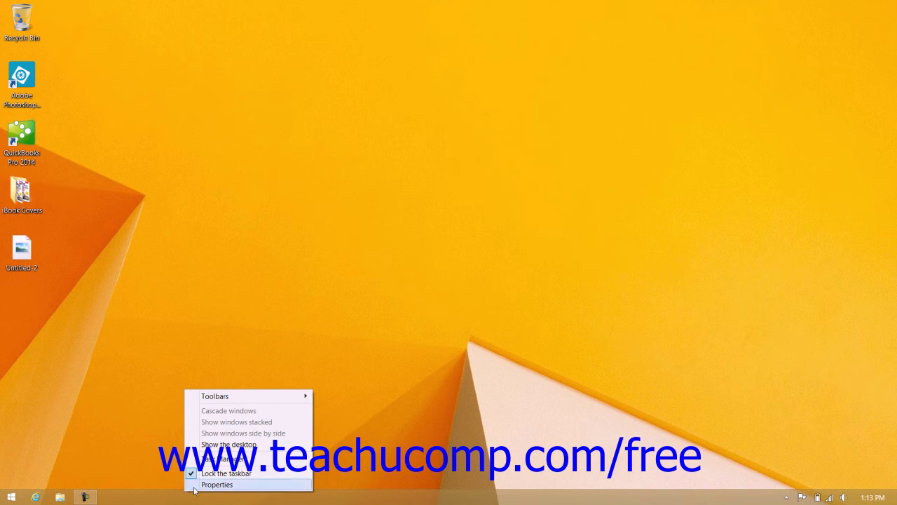
- In Taskbar Properties, uncheck Auto-hide the taskbar and Use small taskbar buttons, then confirm
{"action": "left_click", "coordinate": [199, 484]}
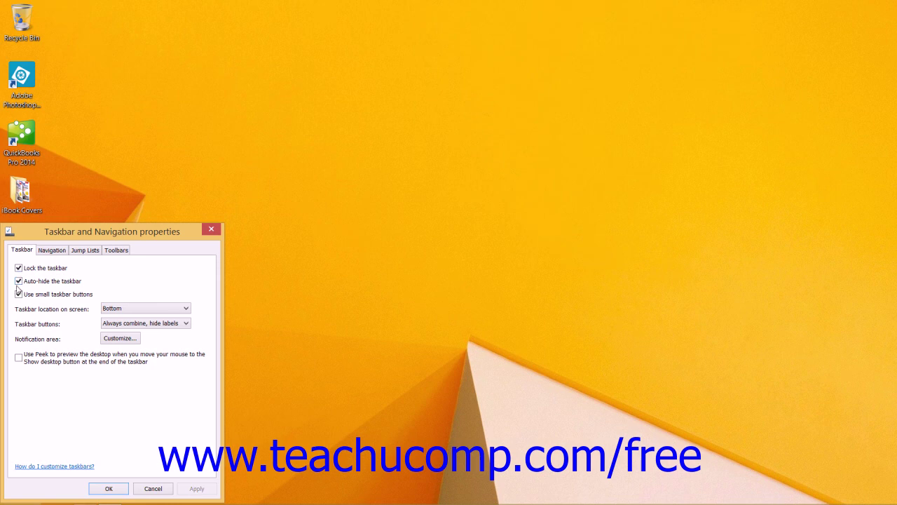
{"action": "left_click", "coordinate": [18, 281]}
{"action": "left_click", "coordinate": [19, 295]}
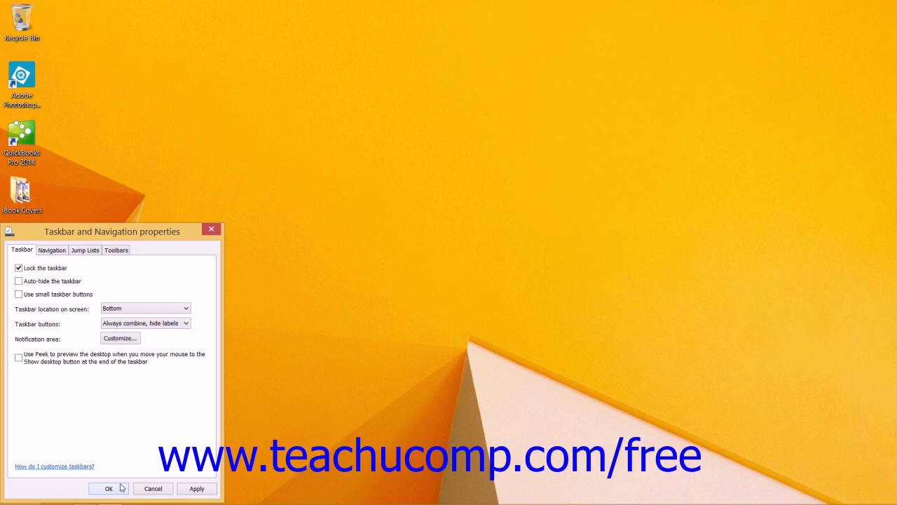
{"action": "left_click", "coordinate": [109, 487]}
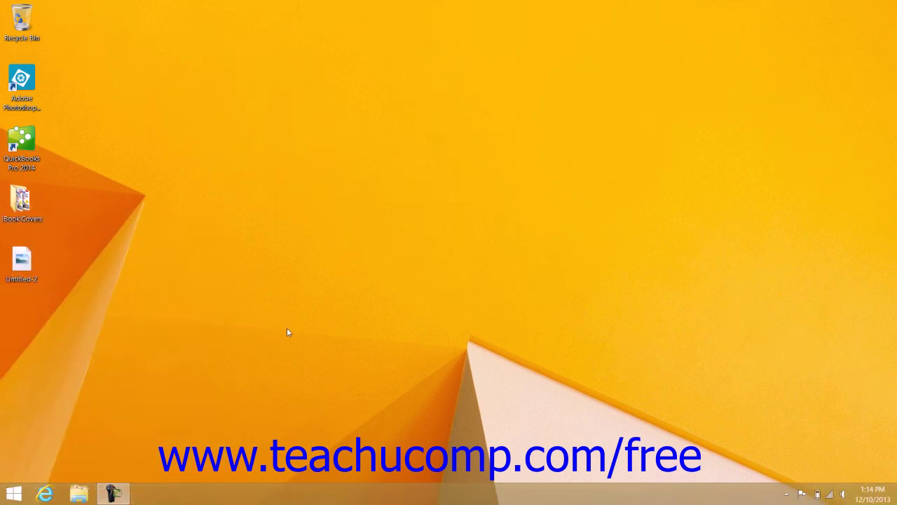